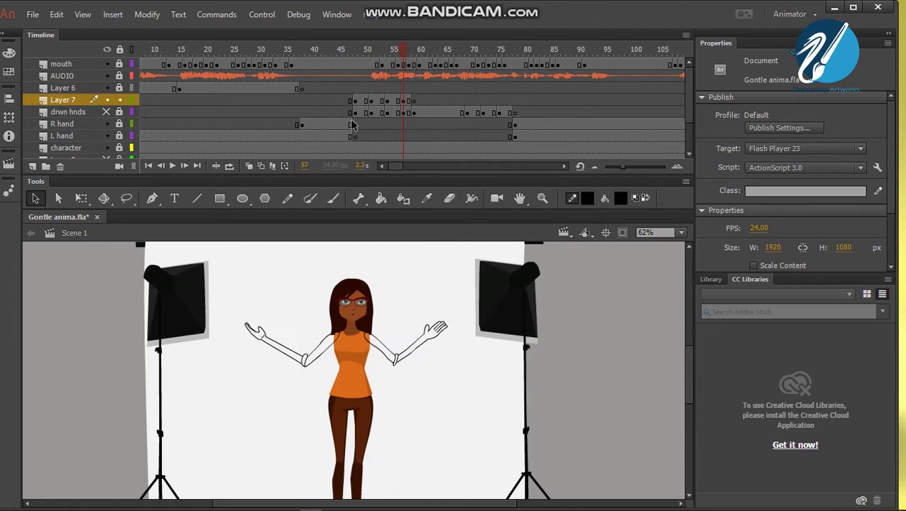
- Rotate the outlined arms from the shoulders with Free Transform to adjust Layer 7's raised-arm poses around frames 57 to 59
{"action": "left_click", "coordinate": [419, 88]}
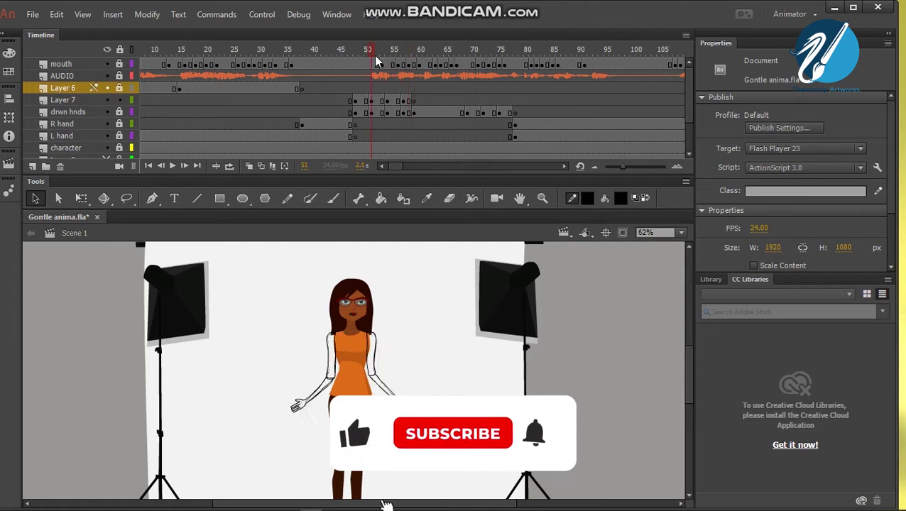
{"action": "left_click", "coordinate": [411, 64]}
{"action": "left_click", "coordinate": [414, 100]}
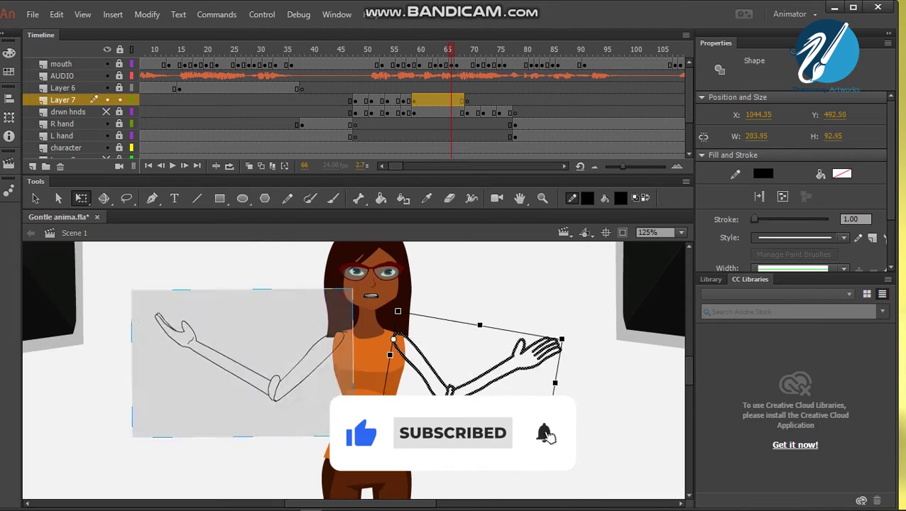
{"action": "left_click_drag", "start_coordinate": [134, 295], "coordinate": [155, 344]}
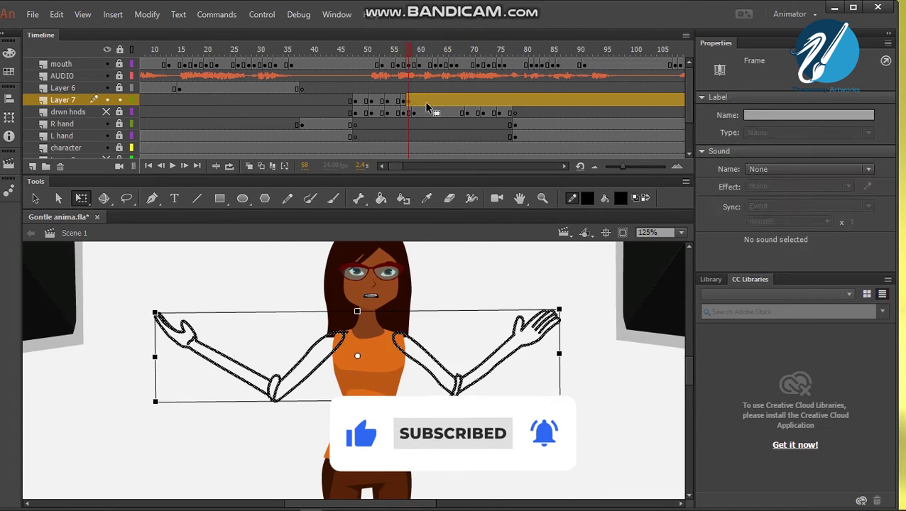
{"action": "left_click_drag", "start_coordinate": [145, 289], "coordinate": [355, 433]}
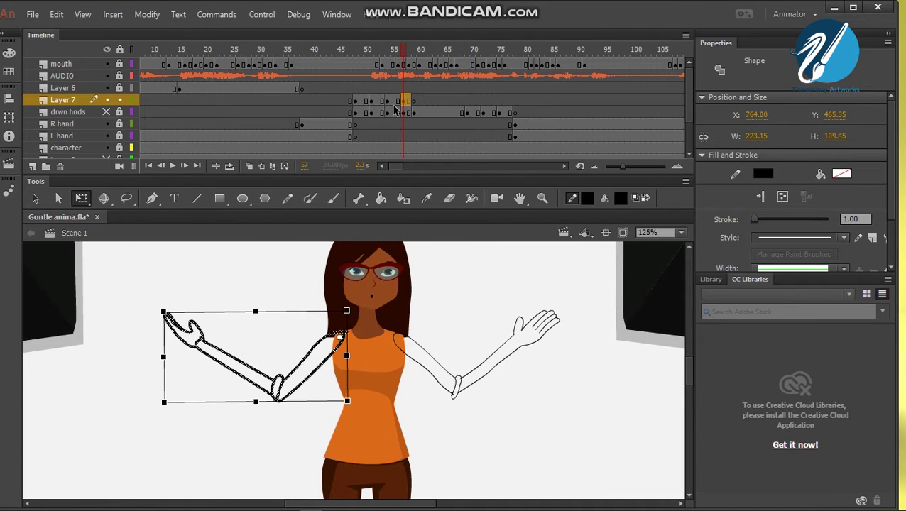
- Lower both outlined arms slightly from the shoulders at frame 59 of Layer 7 and scrub through the motion
{"action": "left_click", "coordinate": [459, 105]}
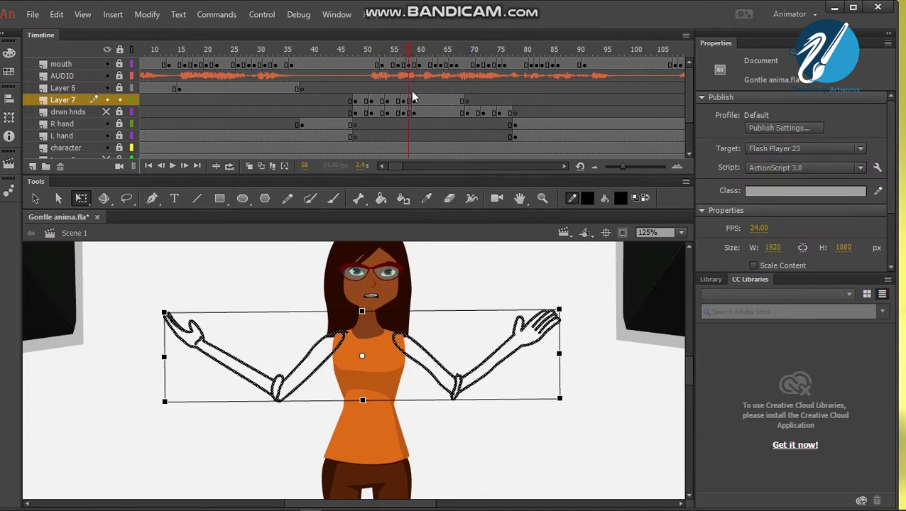
{"action": "left_click", "coordinate": [414, 100]}
{"action": "left_click_drag", "start_coordinate": [592, 304], "coordinate": [405, 399]}
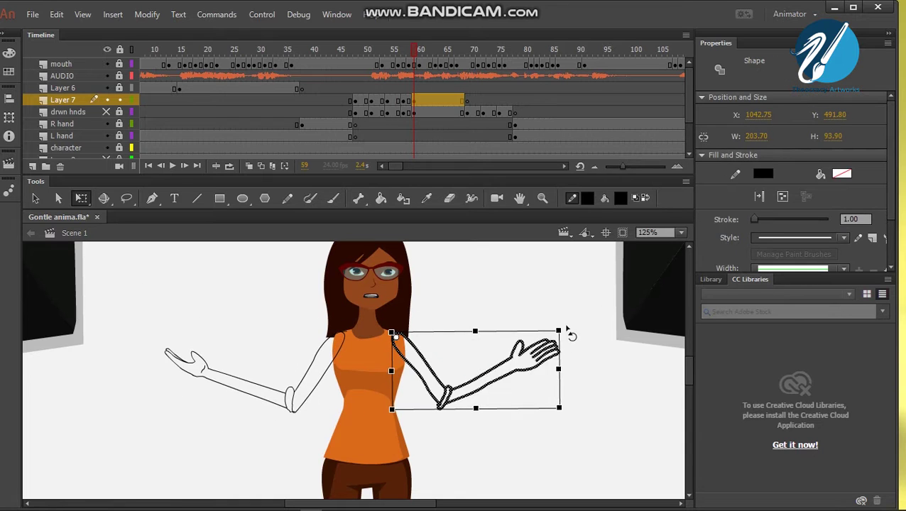
{"action": "left_click", "coordinate": [418, 55]}
{"action": "left_click_drag", "start_coordinate": [419, 55], "coordinate": [441, 55]}
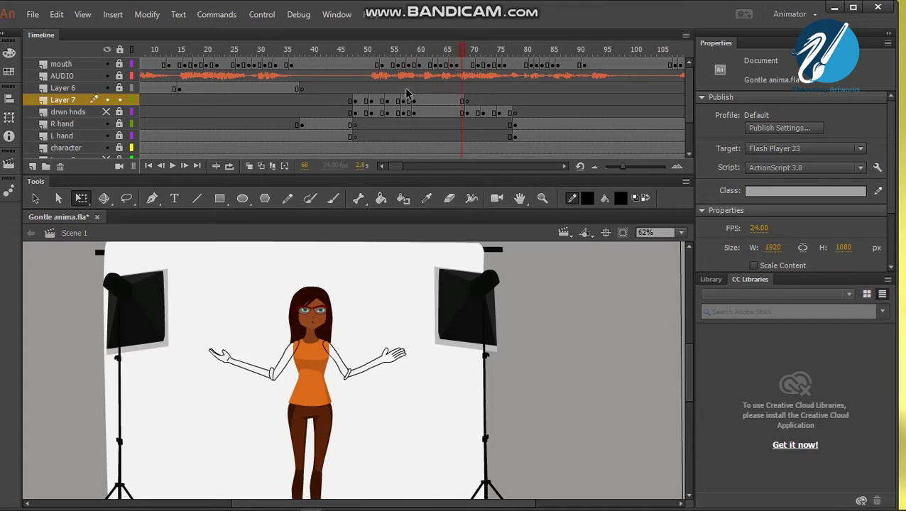
- Add the arm-pose keyframes to Layer 7 from about frame 69 to frame 76, matching the rough drawing layer
{"action": "left_click", "coordinate": [468, 100]}
{"action": "left_click", "coordinate": [505, 100]}
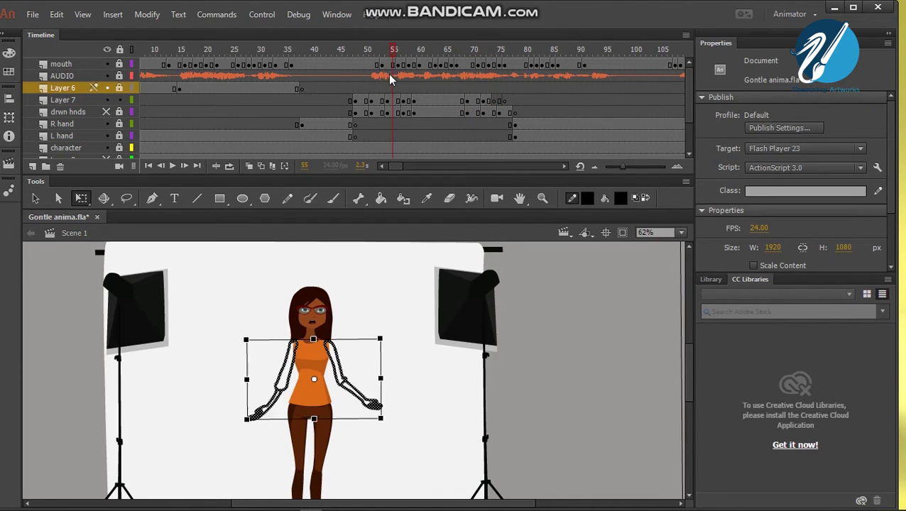
{"action": "left_click", "coordinate": [491, 102]}
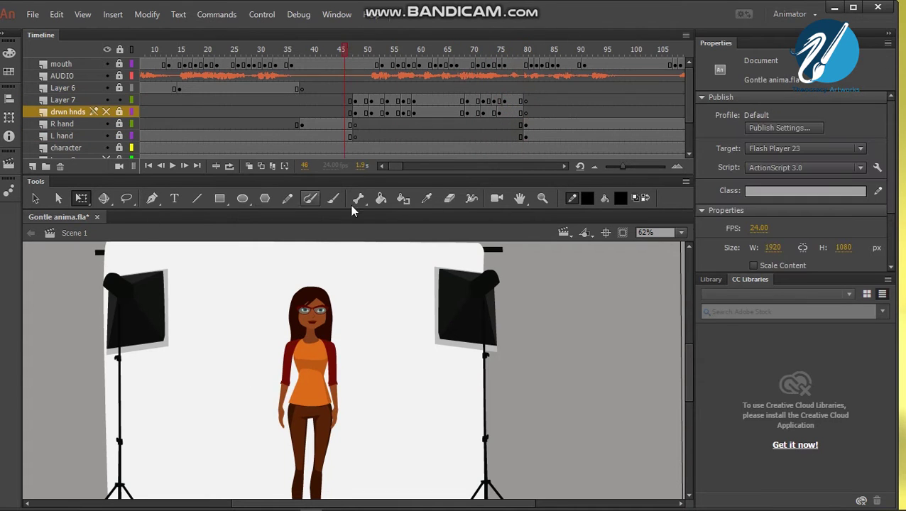
- Draw clean outlines of the raised arm over the rough sketch, with upper arm, forearm and a simple hand shape
{"action": "key", "text": "alt+shift+o"}
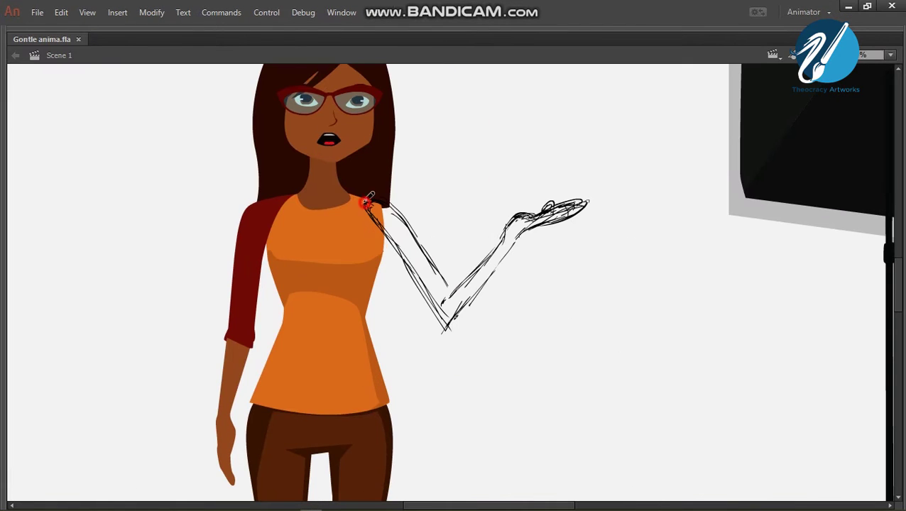
{"action": "left_click_drag", "start_coordinate": [394, 199], "coordinate": [361, 234]}
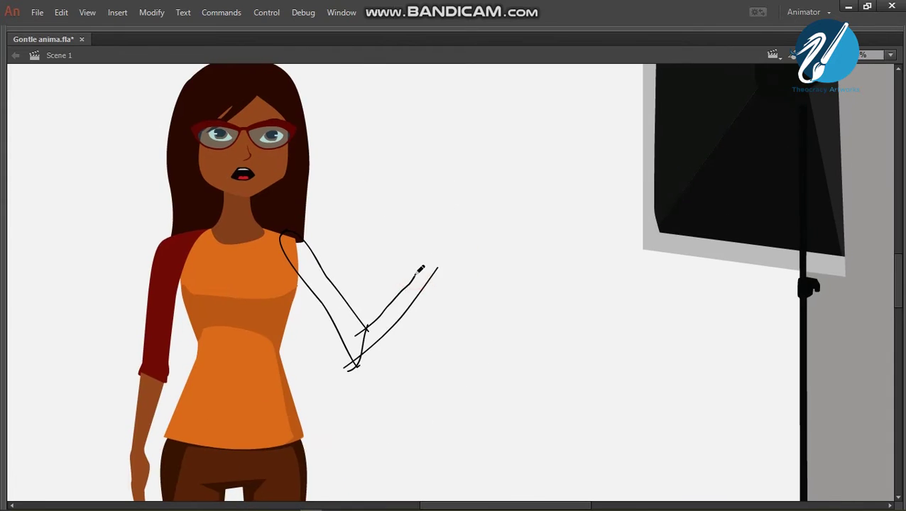
{"action": "key", "text": "v"}
{"action": "left_click", "coordinate": [389, 293]}
{"action": "key", "text": "ctrl+="}
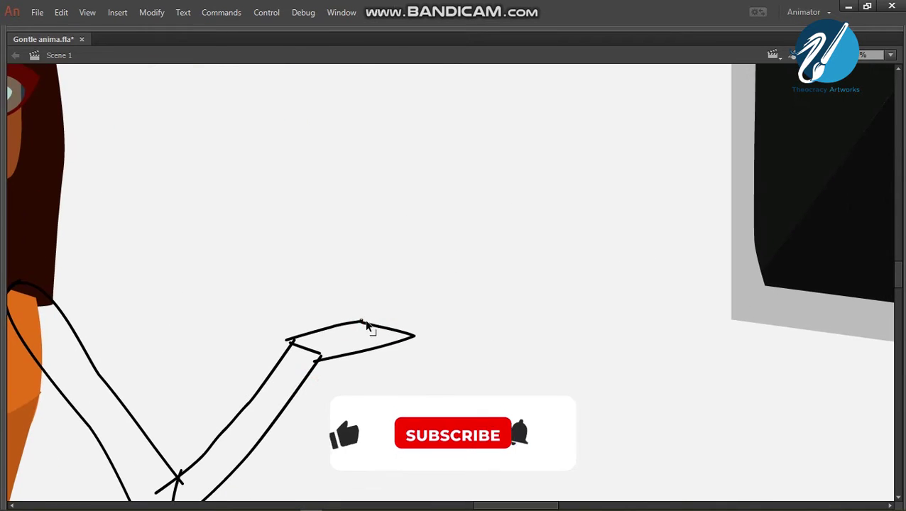
{"action": "key", "text": "ctrl+="}
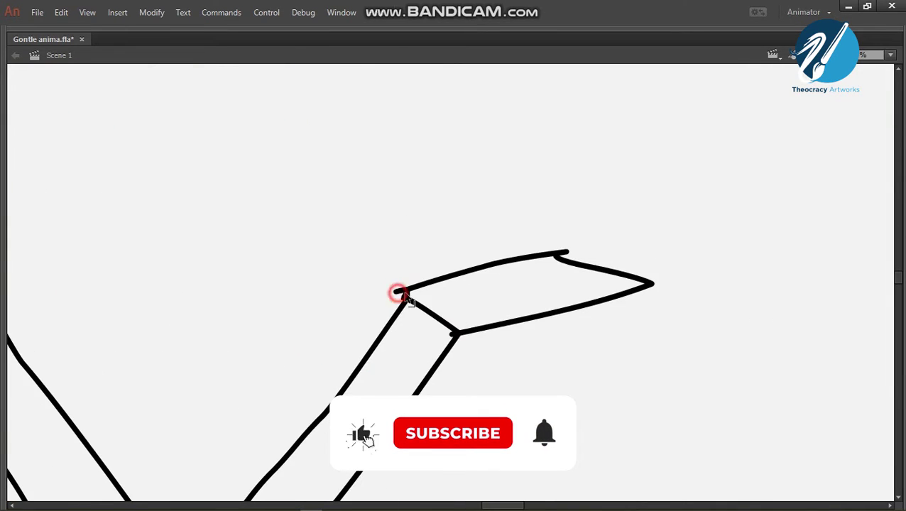
- Add the thumb and finger lines to the hand outline and round the fingertips
{"action": "key", "text": "ctrl+minus"}
{"action": "key", "text": "ctrl+="}
{"action": "key", "text": "ctrl+="}
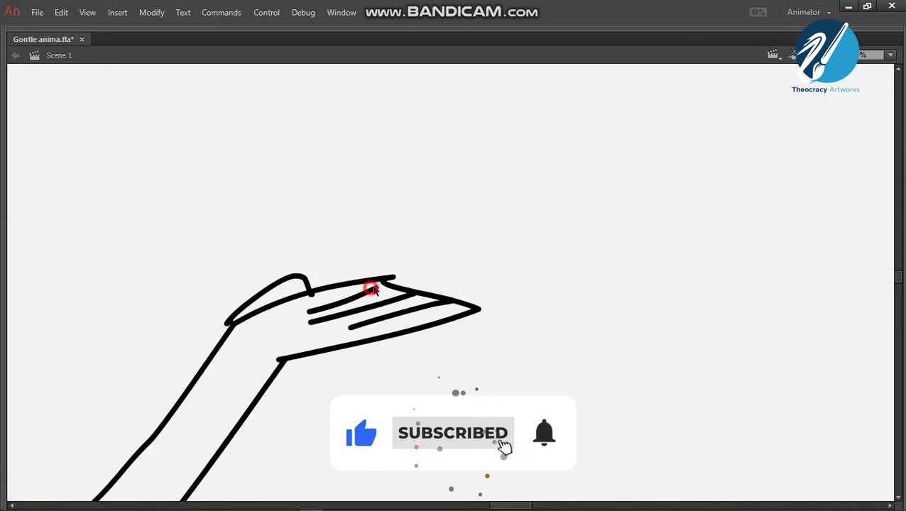
{"action": "scroll", "coordinate": [461, 327], "scroll_direction": "down", "scroll_amount": 5}
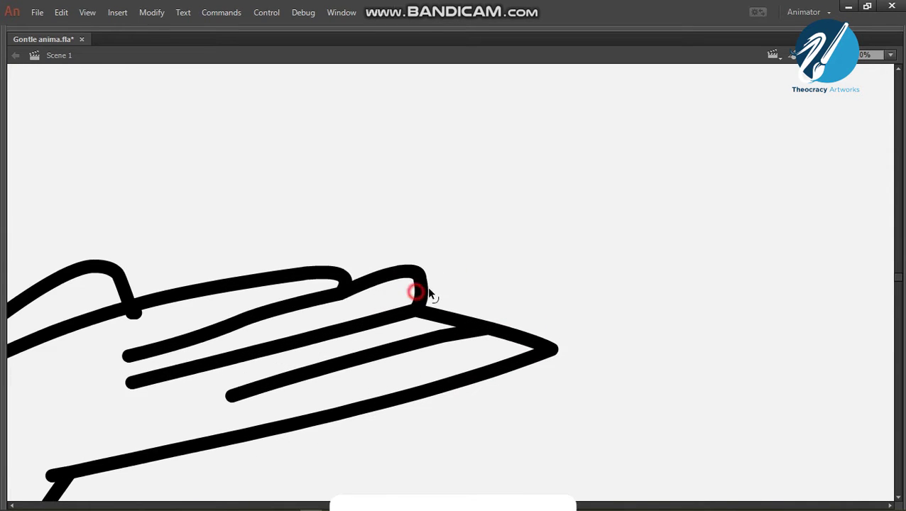
{"action": "key", "text": "ctrl+minus"}
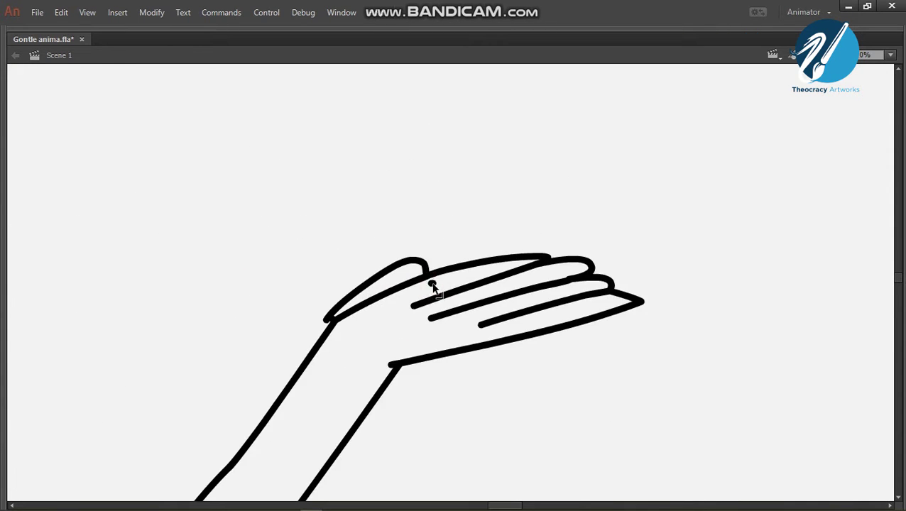
{"action": "scroll", "coordinate": [431, 288], "scroll_direction": "down", "scroll_amount": 3}
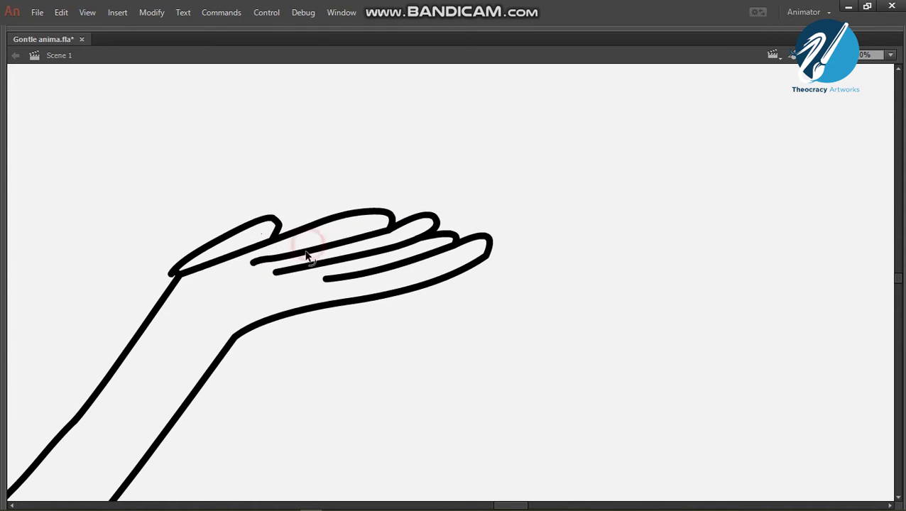
- Delete the stray line ends that overshoot the elbow of the outlined arm
{"action": "key", "text": "ctrl+minus"}
{"action": "key", "text": "ctrl+="}
{"action": "key", "text": "ctrl+minus"}
{"action": "key", "text": "ctrl+="}
{"action": "left_click", "coordinate": [366, 387]}
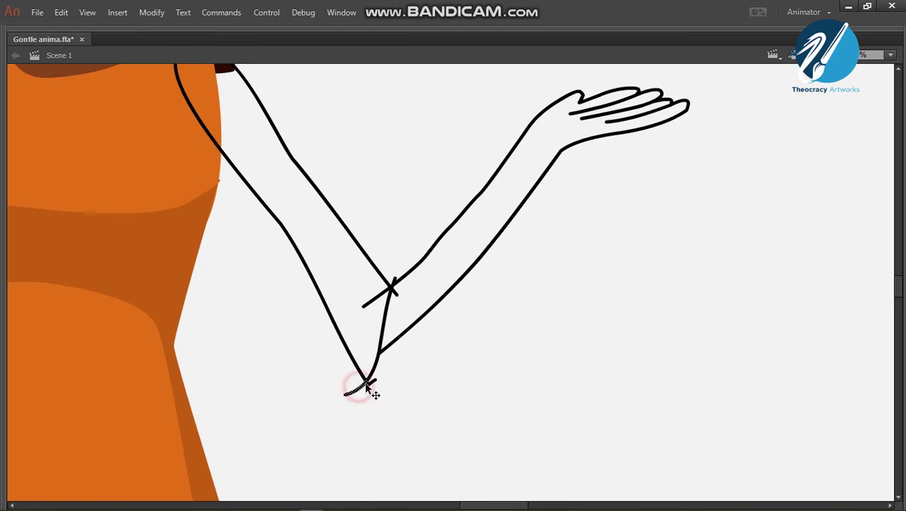
{"action": "key", "text": "ctrl+minus"}
{"action": "key", "text": "ctrl+="}
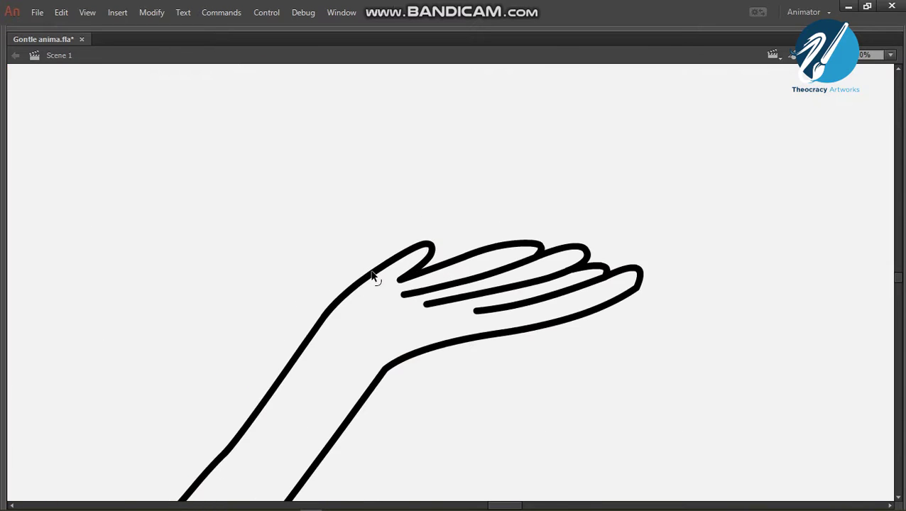
- Reshape the forearm, wrist and finger curves of the open hand for the following arm pose
{"action": "key", "text": "ctrl+minus"}
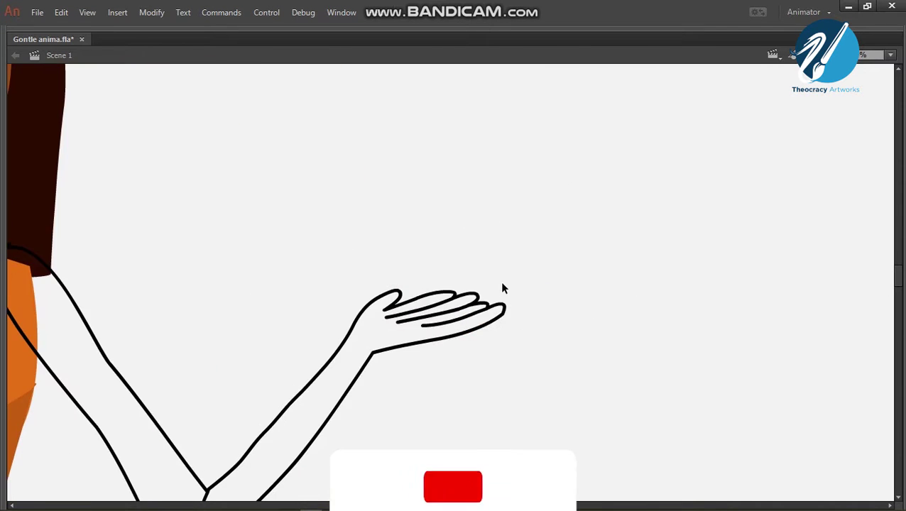
{"action": "key", "text": "ctrl+="}
{"action": "key", "text": "ctrl+minus"}
{"action": "key", "text": "ctrl+minus"}
{"action": "key", "text": "ctrl+="}
{"action": "key", "text": "ctrl+="}
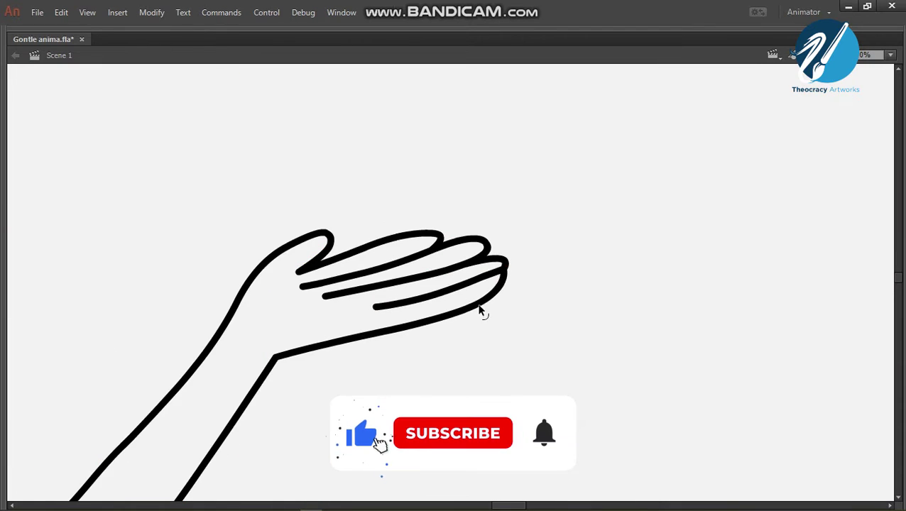
{"action": "scroll", "coordinate": [398, 305], "scroll_direction": "right", "scroll_amount": 2}
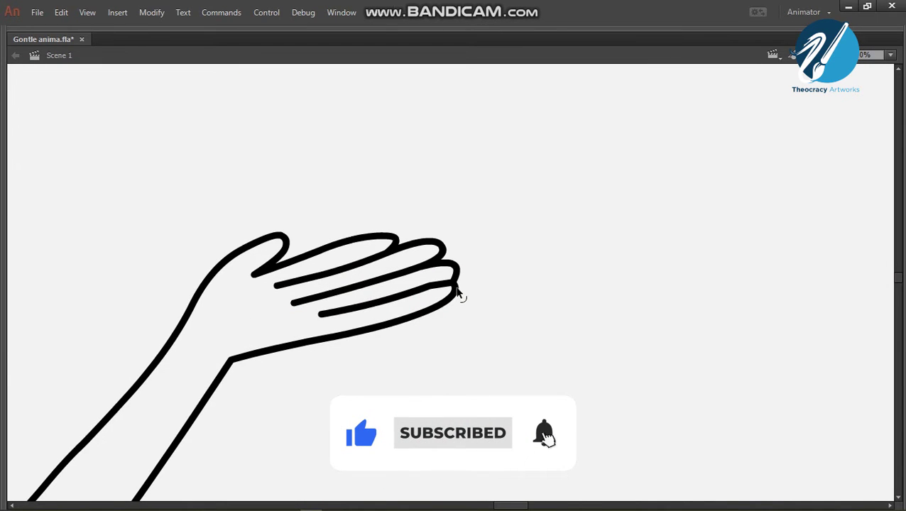
- Outline another arm pose with a rounded elbow and the raised hand seen edge-on
{"action": "key", "text": "ctrl+minus"}
{"action": "key", "text": "ctrl+minus"}
{"action": "key", "text": "ctrl+minus"}
{"action": "key", "text": "ctrl+="}
{"action": "key", "text": "ctrl+="}
{"action": "key", "text": "ctrl+="}
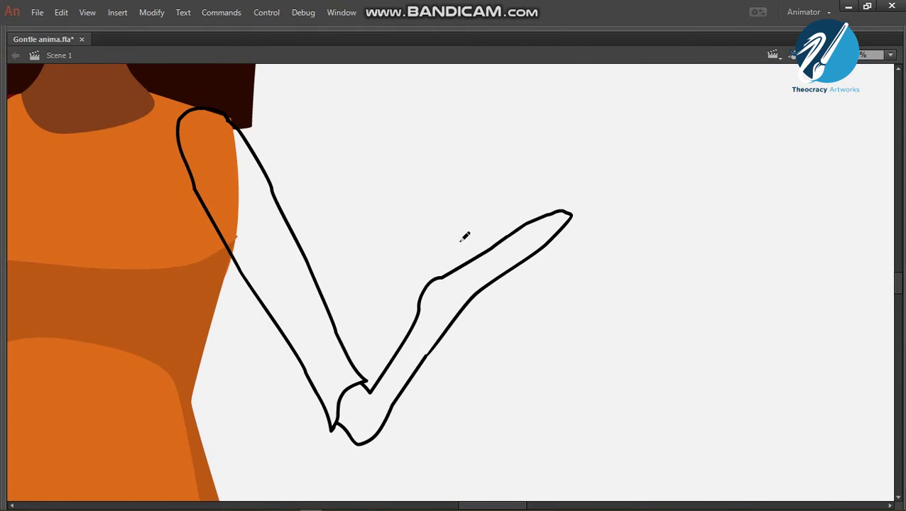
- Complete the edge-on hand outline and save the document
{"action": "key", "text": "ctrl+minus"}
{"action": "key", "text": "ctrl+minus"}
{"action": "key", "text": "ctrl+minus"}
{"action": "key", "text": "ctrl+="}
{"action": "key", "text": "ctrl+="}
{"action": "key", "text": "ctrl+="}
{"action": "key", "text": "ctrl+minus"}
{"action": "key", "text": "ctrl+s"}
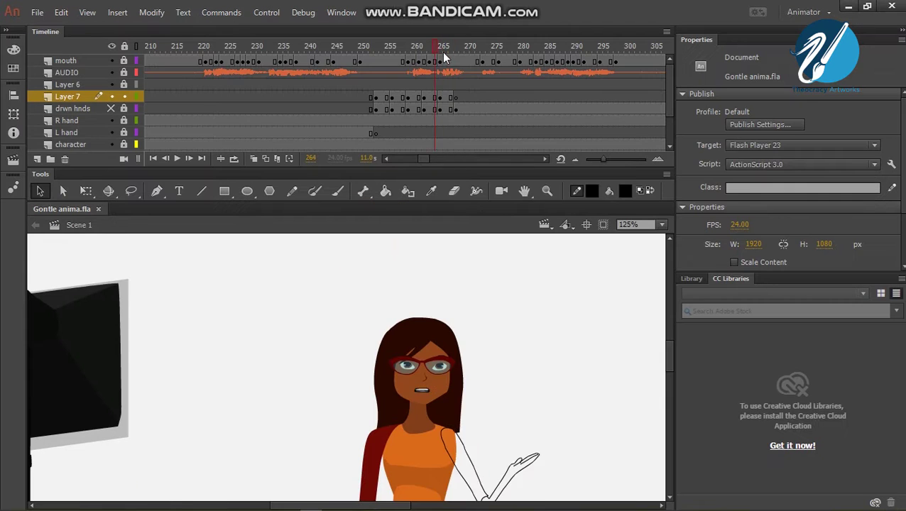
- Adjust the outlined arm about its shoulder pivot at frame 265 of Layer 7 and preview the gesture between frames 250 and 270
{"action": "key", "text": "q"}
{"action": "left_click", "coordinate": [496, 403]}
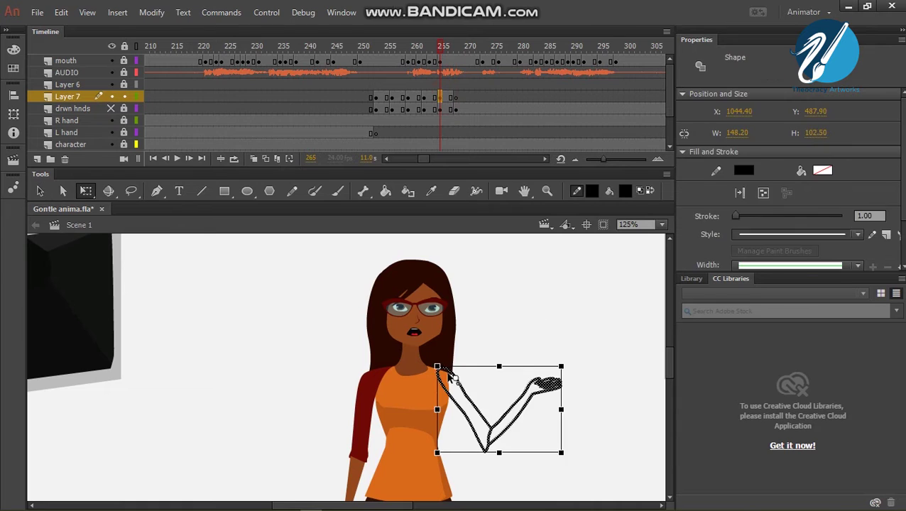
{"action": "left_click", "coordinate": [456, 98]}
{"action": "left_click_drag", "start_coordinate": [399, 46], "coordinate": [448, 46]}
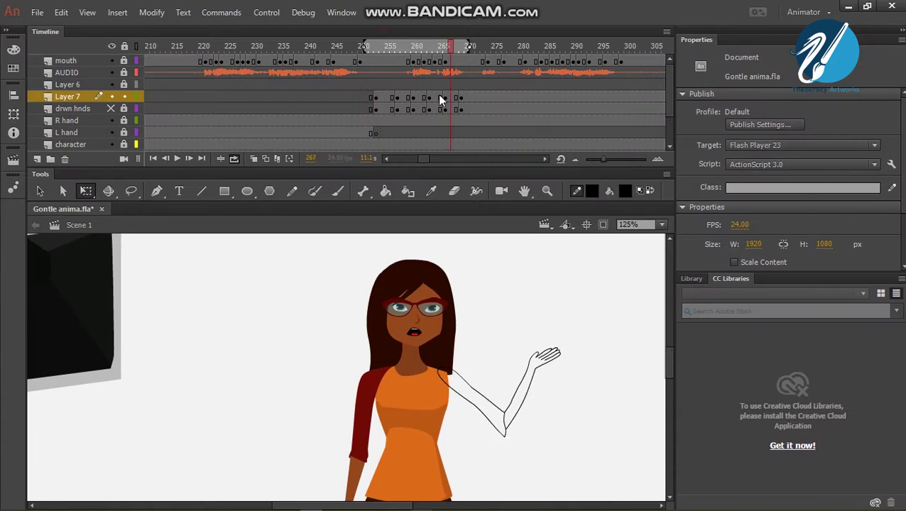
{"action": "key", "text": "ctrl+minus"}
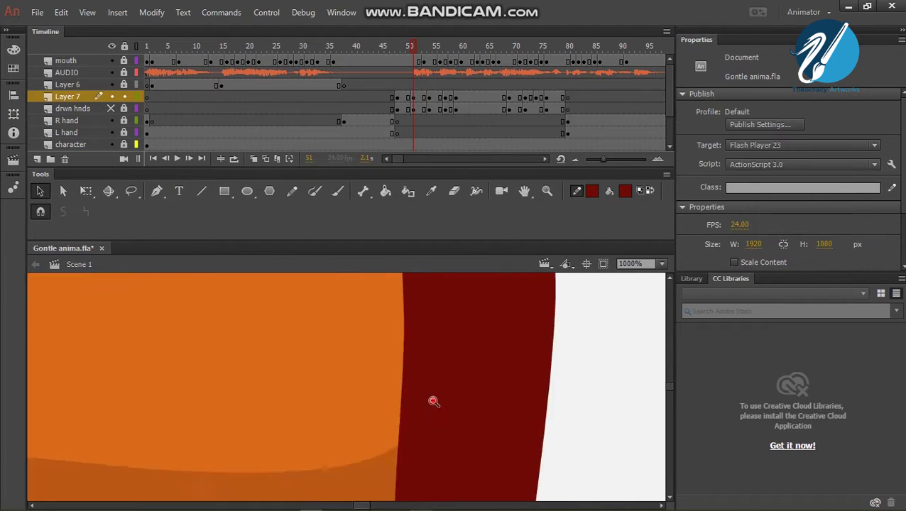
- Color the arms on Layer 7 at frames 49 and 51 with dark red sleeves, brown skin and matching outlines
{"action": "left_click", "coordinate": [497, 428]}
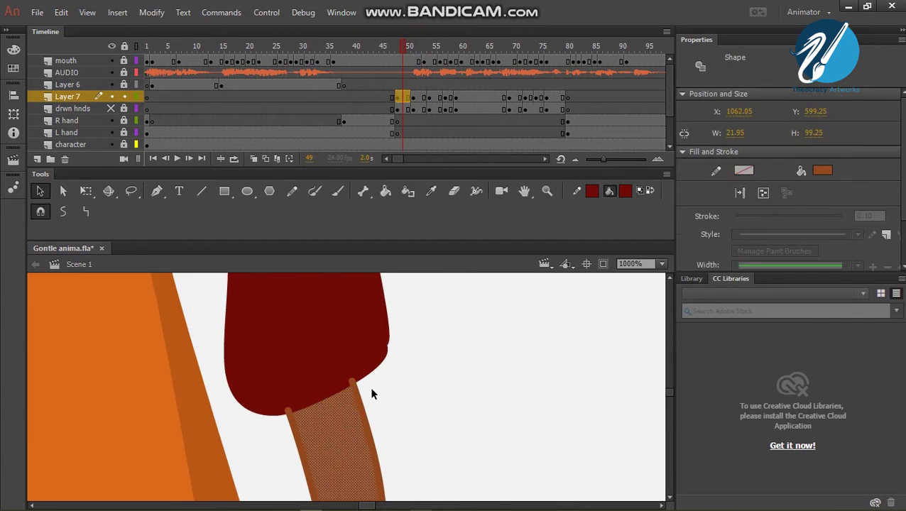
{"action": "left_click", "coordinate": [455, 314]}
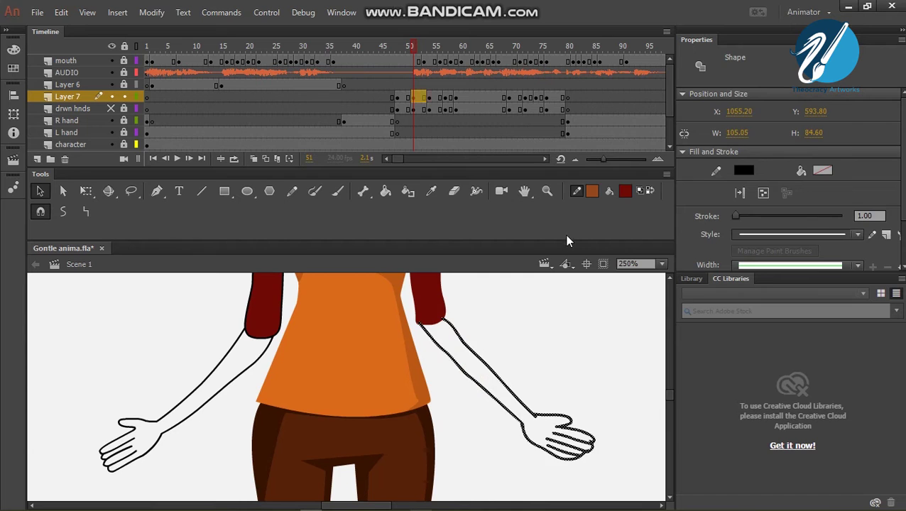
{"action": "left_click", "coordinate": [592, 191]}
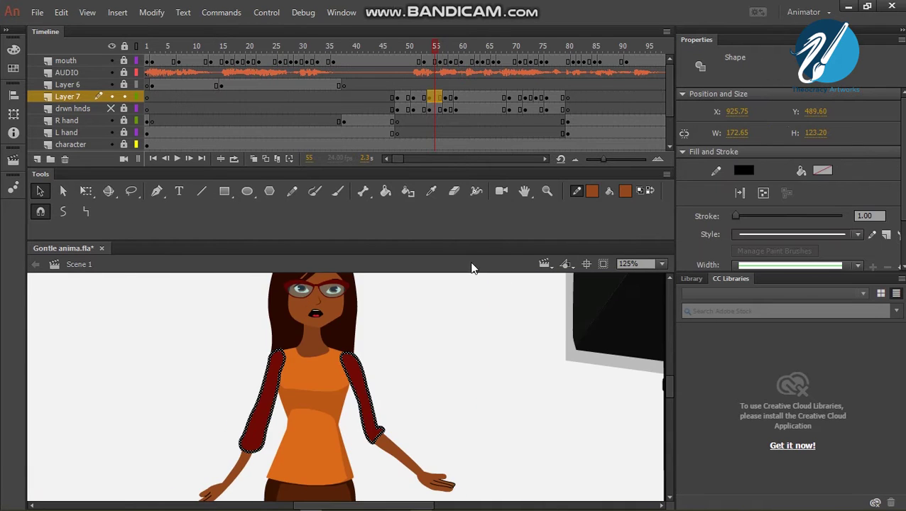
- Recolor the black arm outlines at frame 57 to match the sleeve and skin fills, and tidy the cuff edges
{"action": "left_click", "coordinate": [387, 377]}
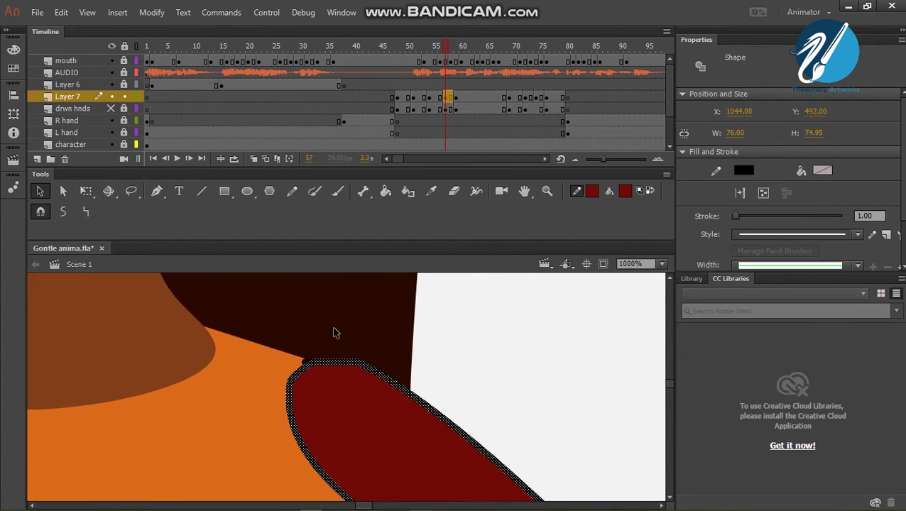
{"action": "left_click", "coordinate": [339, 439]}
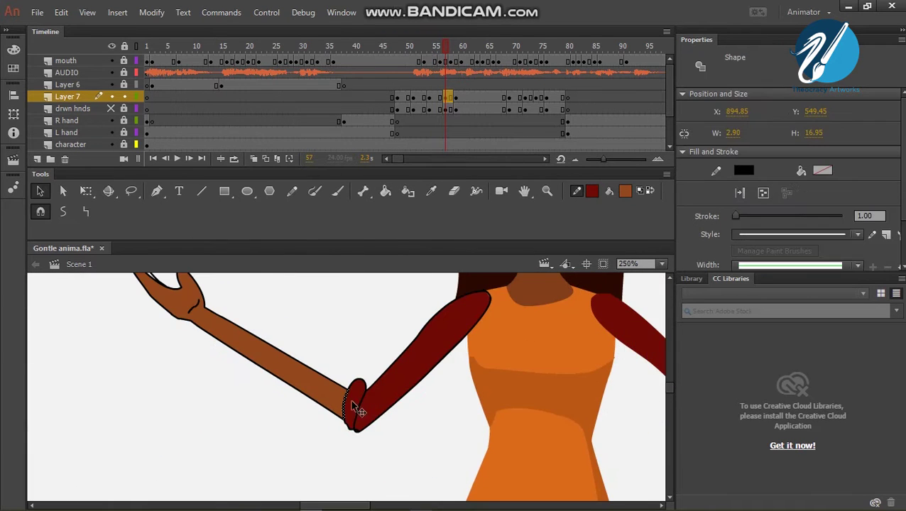
{"action": "left_click", "coordinate": [374, 389]}
{"action": "key", "text": "ctrl+equal"}
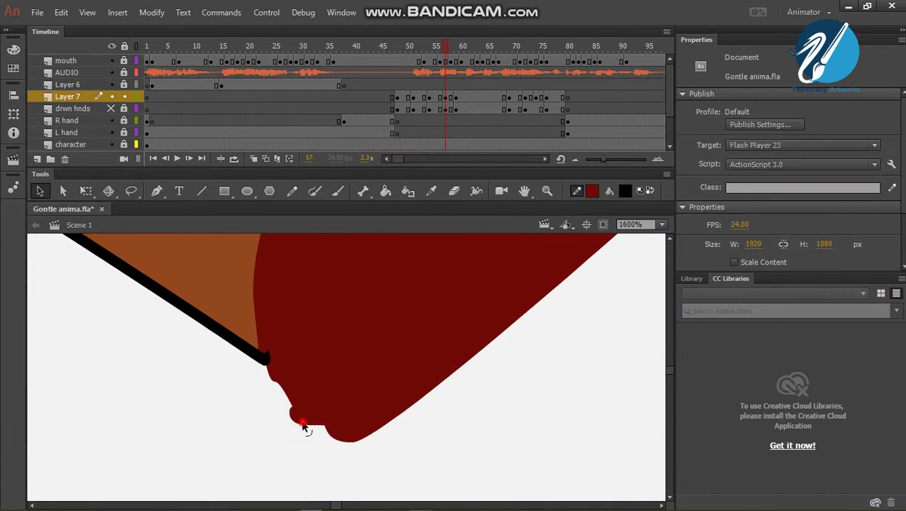
{"action": "left_click", "coordinate": [302, 396]}
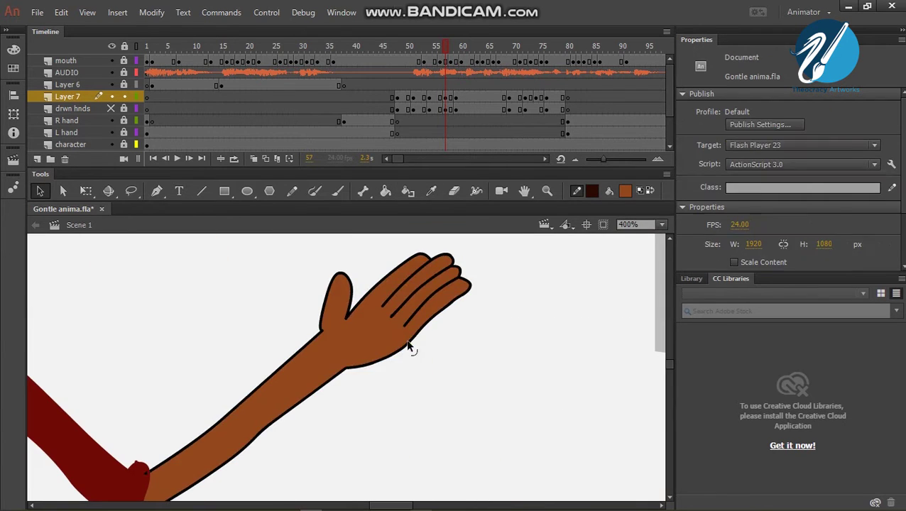
{"action": "left_click", "coordinate": [384, 335]}
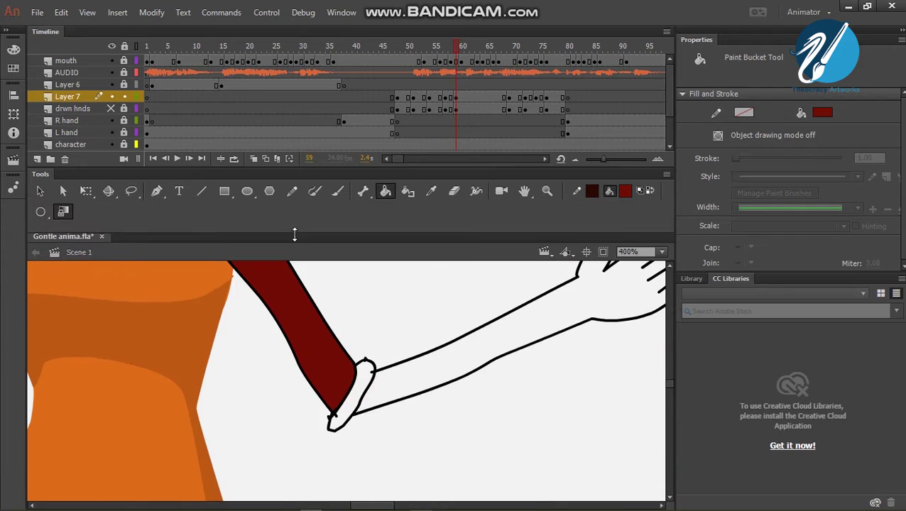
- Color the arms on Layer 7 at frame 59 with dark red cuffs, brown skin fill and matching brown forearm outlines
{"action": "left_click", "coordinate": [407, 405]}
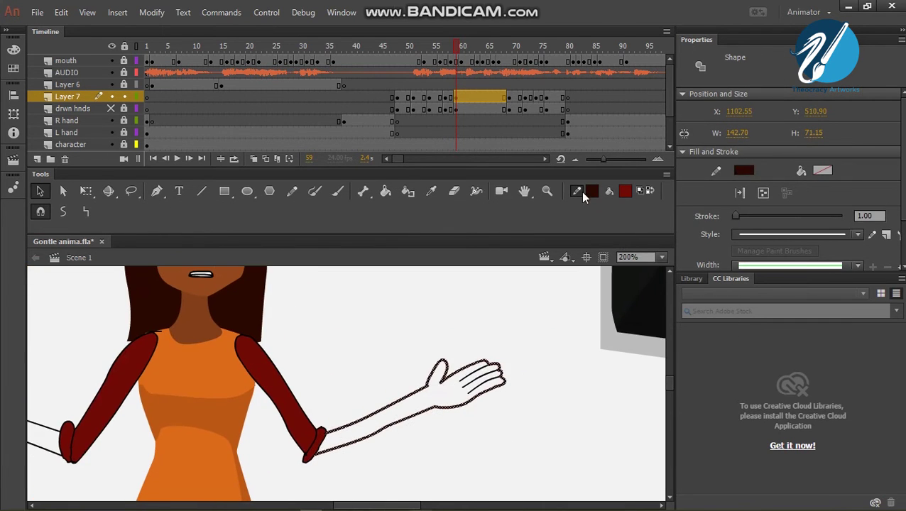
{"action": "left_click", "coordinate": [577, 191]}
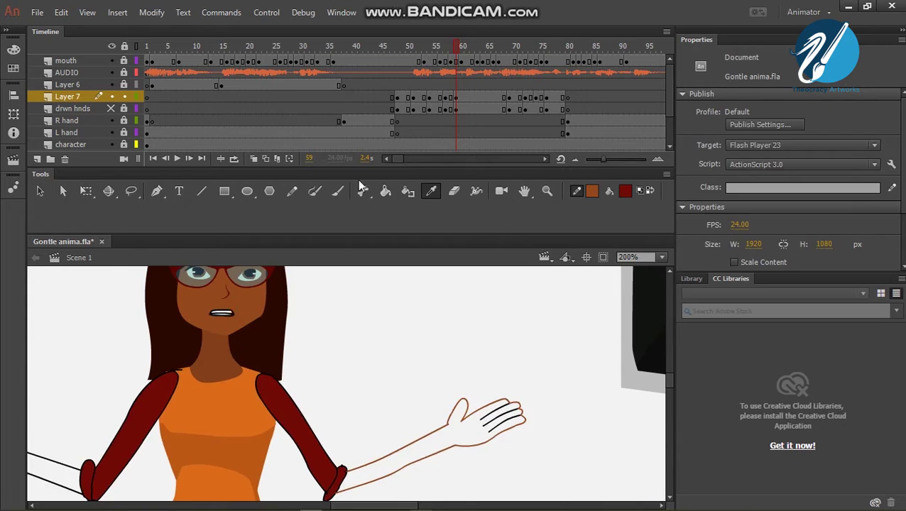
{"action": "left_click", "coordinate": [442, 449]}
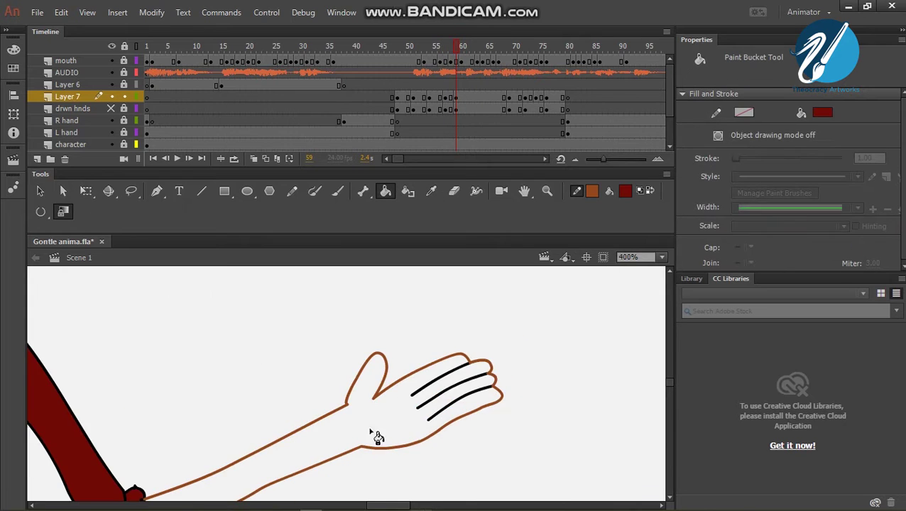
{"action": "left_click", "coordinate": [823, 112]}
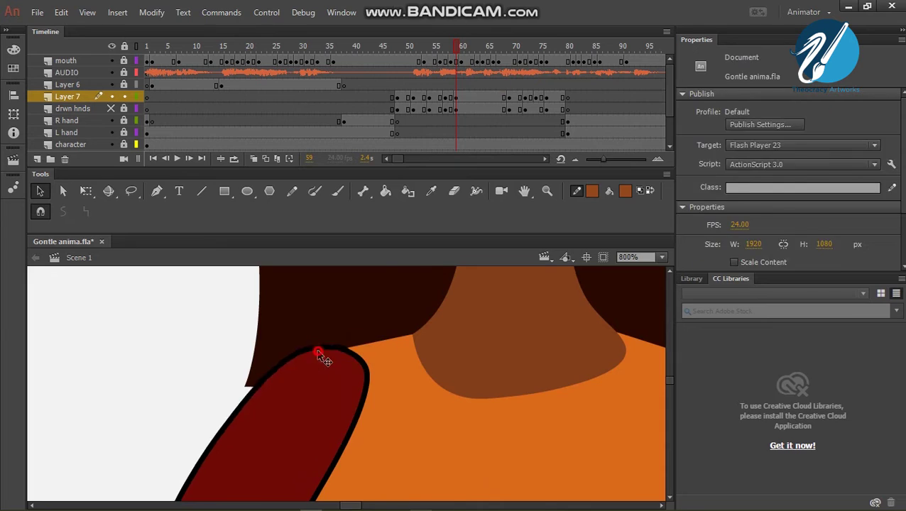
{"action": "left_click", "coordinate": [470, 374]}
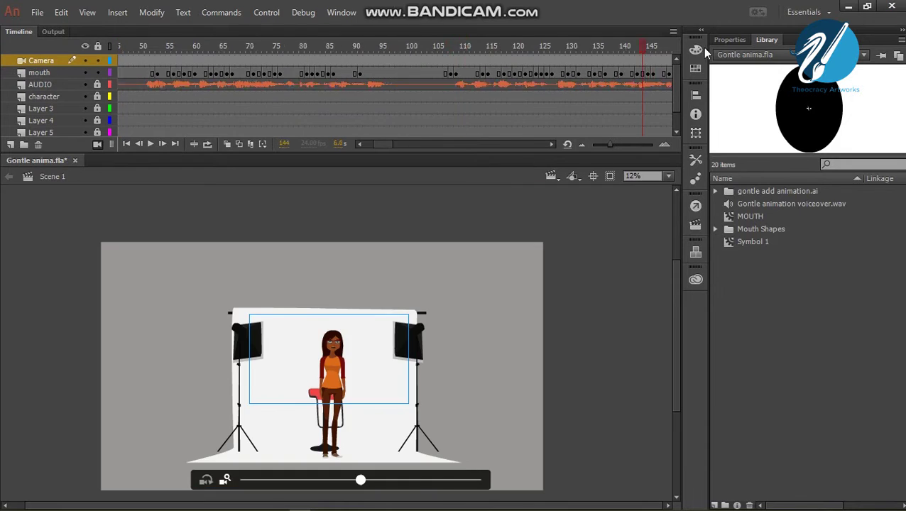
- Test the movie, then extend the layers past frame 350 and key mouth shapes on the mouth layer up to frame 370
{"action": "key", "text": "ctrl+Return"}
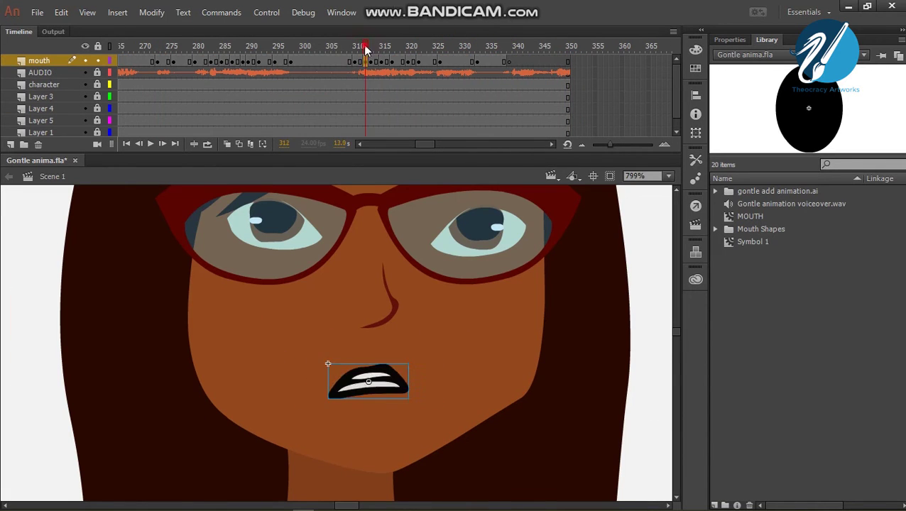
{"action": "left_click_drag", "start_coordinate": [523, 65], "coordinate": [556, 68]}
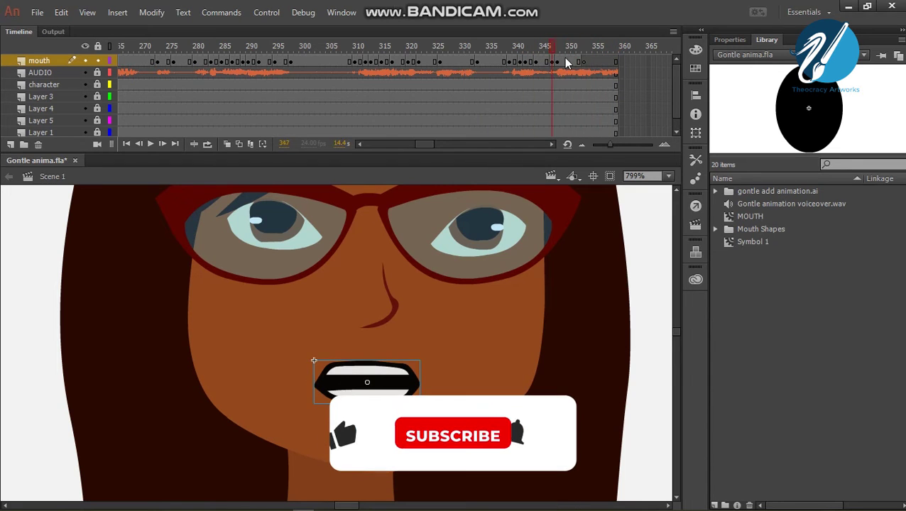
{"action": "left_click", "coordinate": [579, 62]}
{"action": "left_click_drag", "start_coordinate": [544, 61], "coordinate": [404, 78]}
{"action": "left_click", "coordinate": [370, 61]}
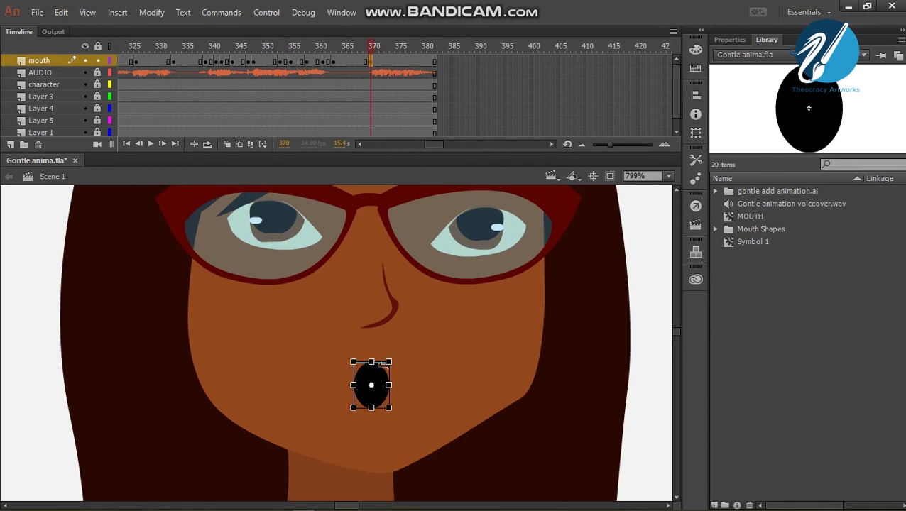
- Tween the round mouth between frames 370 and 380 on the mouth layer and extend all layers to frame 394
{"action": "key", "text": "ctrl+equal"}
{"action": "left_click", "coordinate": [398, 49]}
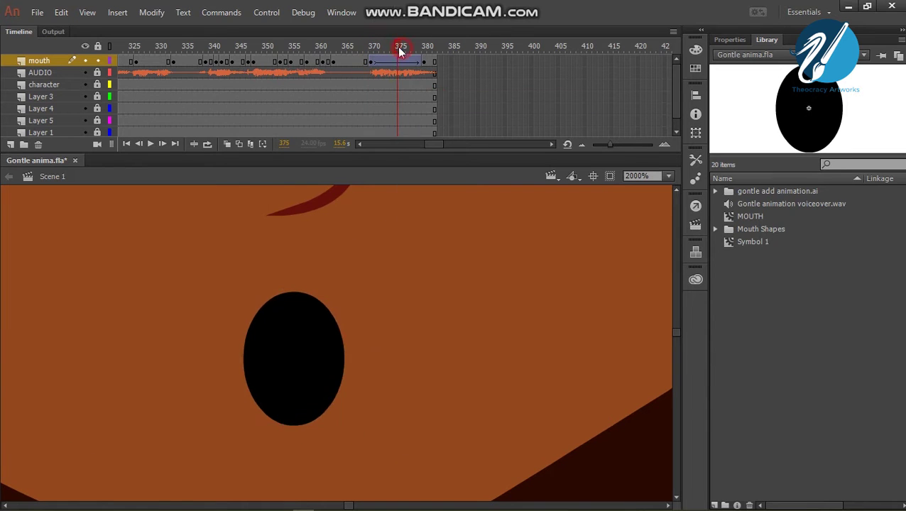
{"action": "left_click_drag", "start_coordinate": [485, 132], "coordinate": [498, 71]}
{"action": "key", "text": "F5"}
{"action": "left_click", "coordinate": [435, 65]}
- Enable the camera, zoom and reposition it around the character at frame 394, and preview the movie
{"action": "key", "text": "ctrl+1"}
{"action": "left_click", "coordinate": [97, 144]}
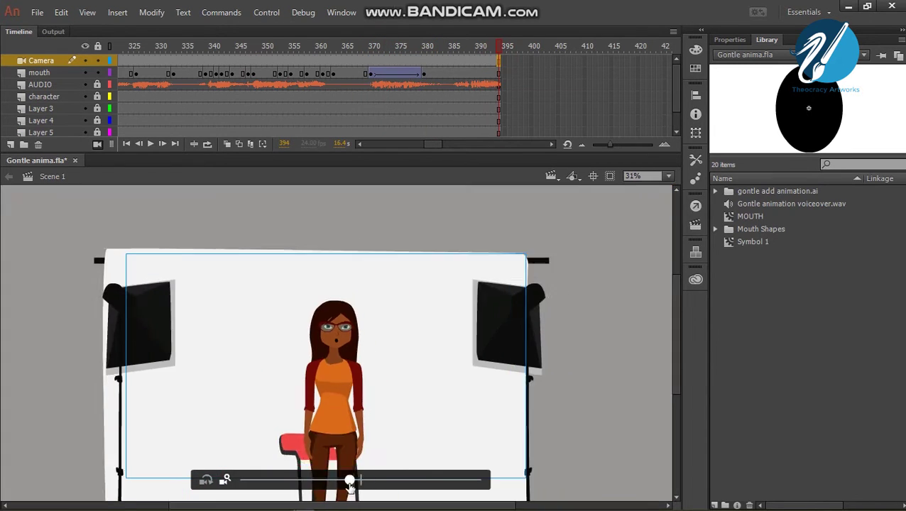
{"action": "left_click_drag", "start_coordinate": [348, 480], "coordinate": [360, 480]}
{"action": "left_click_drag", "start_coordinate": [359, 362], "coordinate": [400, 359]}
{"action": "key", "text": "ctrl+Return"}
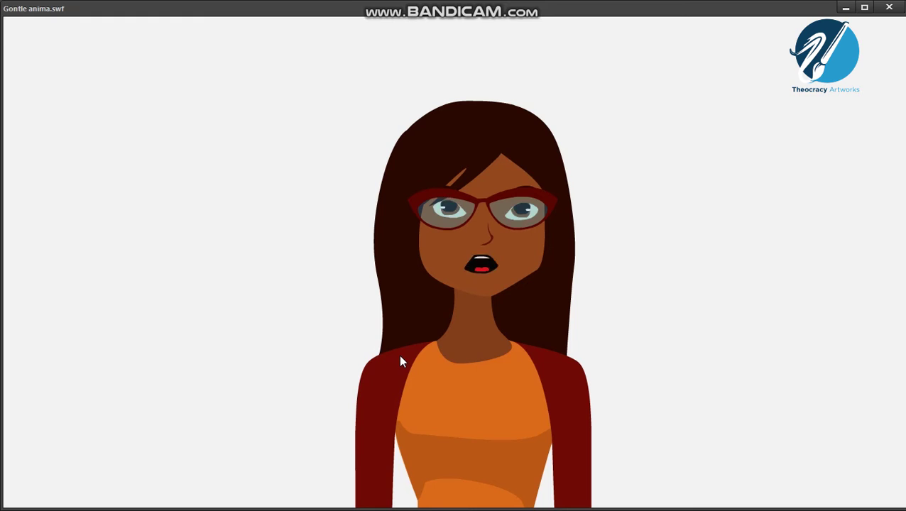
{"action": "key", "text": "ctrl+w"}
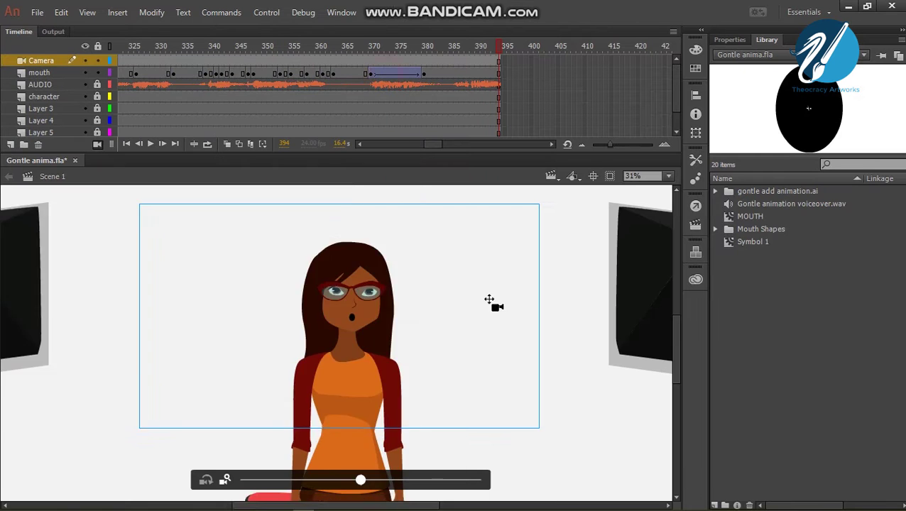
{"action": "left_click_drag", "start_coordinate": [361, 480], "coordinate": [247, 480]}
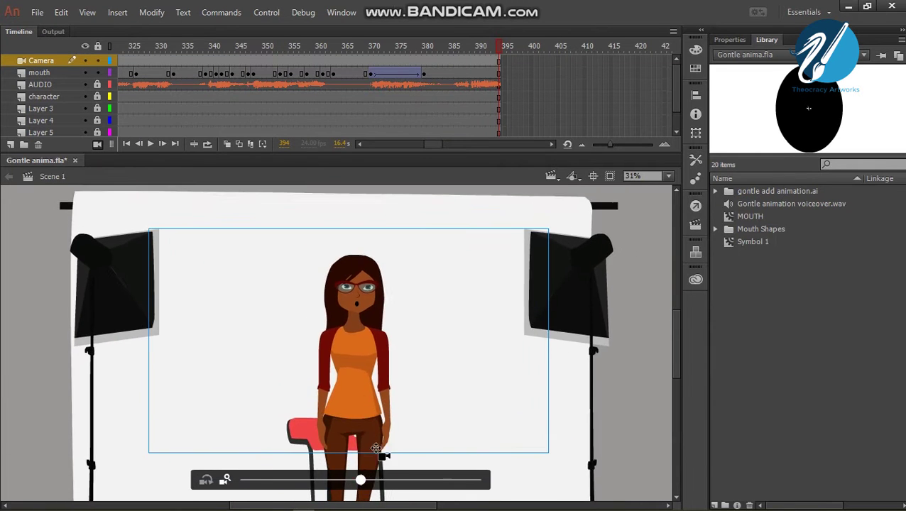
{"action": "key", "text": "ctrl+z"}
- Extend the layers to frame 400 and switch the camera off
{"action": "left_click", "coordinate": [313, 68]}
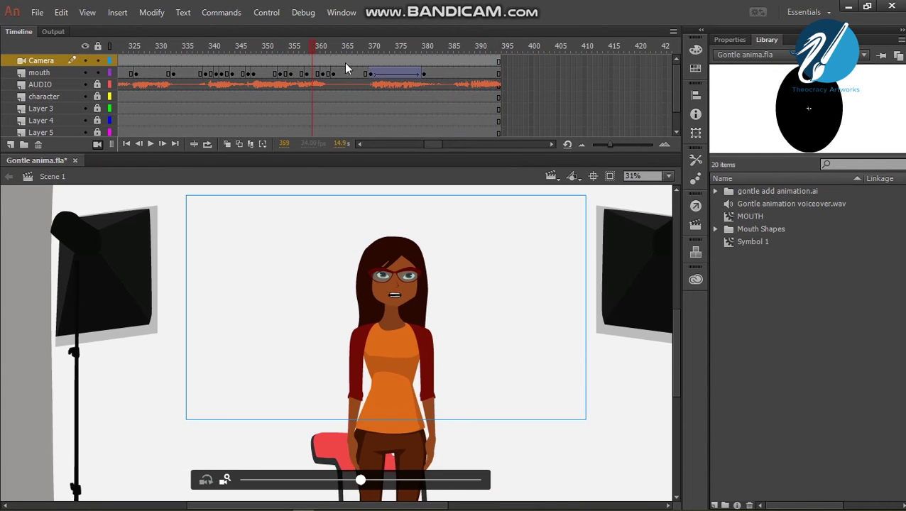
{"action": "left_click_drag", "start_coordinate": [232, 77], "coordinate": [522, 73]}
{"action": "left_click", "coordinate": [454, 47]}
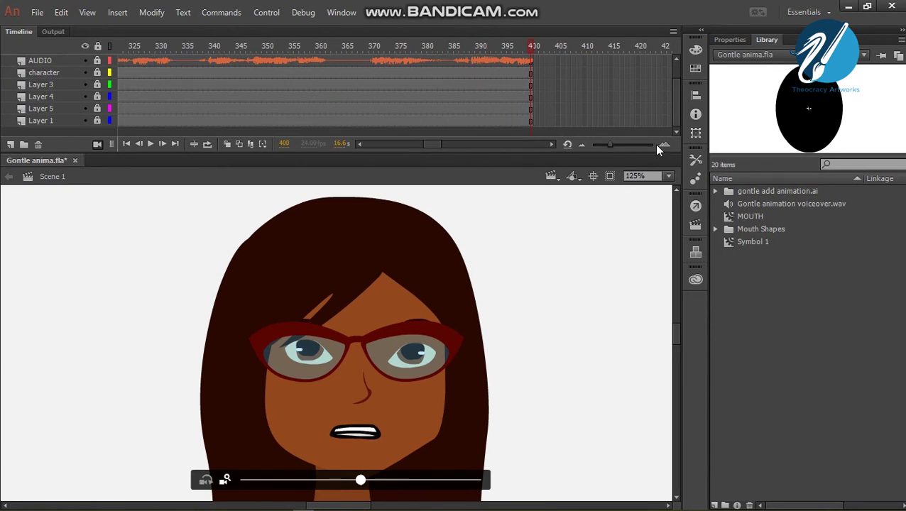
{"action": "left_click", "coordinate": [99, 144]}
- Key mouth shapes to match the voiceover between frames 385 and 407 and extend all layers to frame 430
{"action": "left_click_drag", "start_coordinate": [125, 63], "coordinate": [398, 81]}
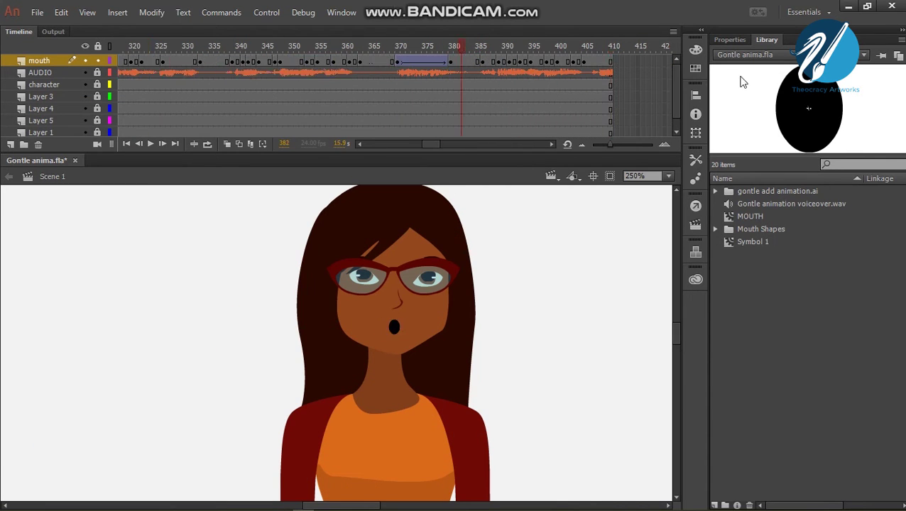
{"action": "left_click", "coordinate": [442, 74]}
{"action": "key", "text": "F5"}
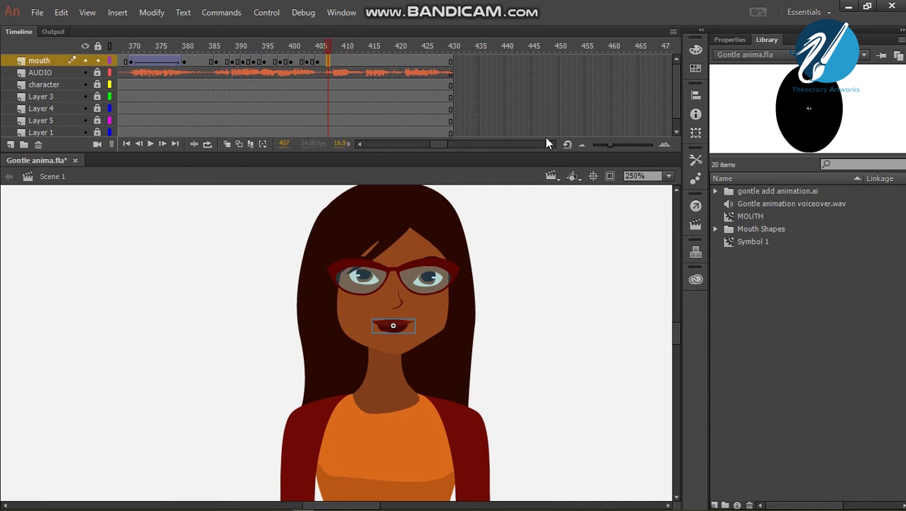
- Preview the c,d,g,k,n,s,t,x,y,z mouth shape in the library and tween the mouth between frames 407 and 411
{"action": "left_click", "coordinate": [715, 229]}
{"action": "left_click", "coordinate": [779, 268]}
{"action": "left_click", "coordinate": [276, 63]}
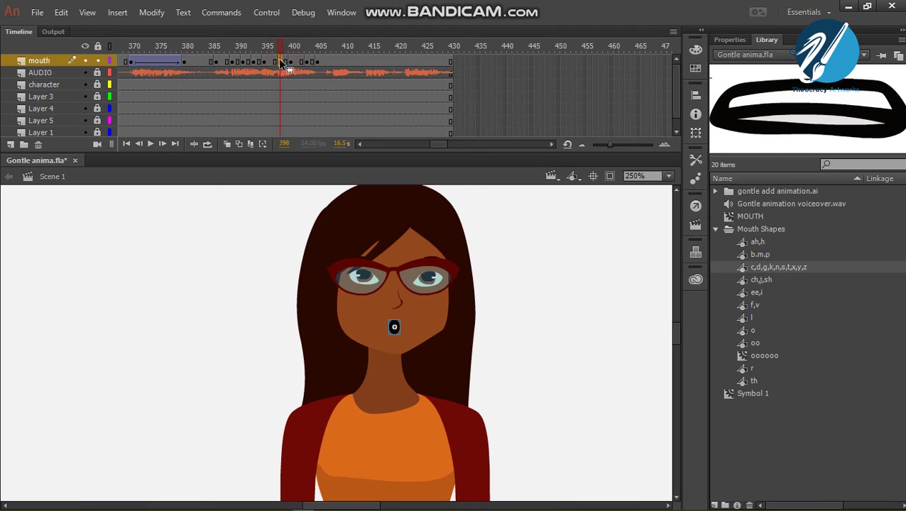
{"action": "key", "text": "ctrl+="}
{"action": "key", "text": "ctrl+="}
{"action": "right_click", "coordinate": [348, 62]}
{"action": "left_click", "coordinate": [385, 95]}
{"action": "left_click_drag", "start_coordinate": [360, 49], "coordinate": [402, 46]}
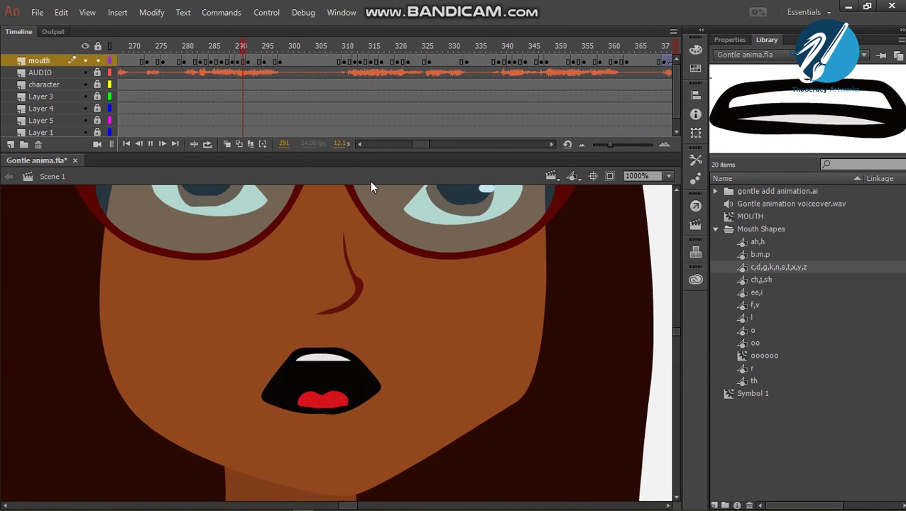
- Key mouth shapes on the mouth layer from frame 411 to about frame 427, following the audio waveform
{"action": "left_click", "coordinate": [418, 62]}
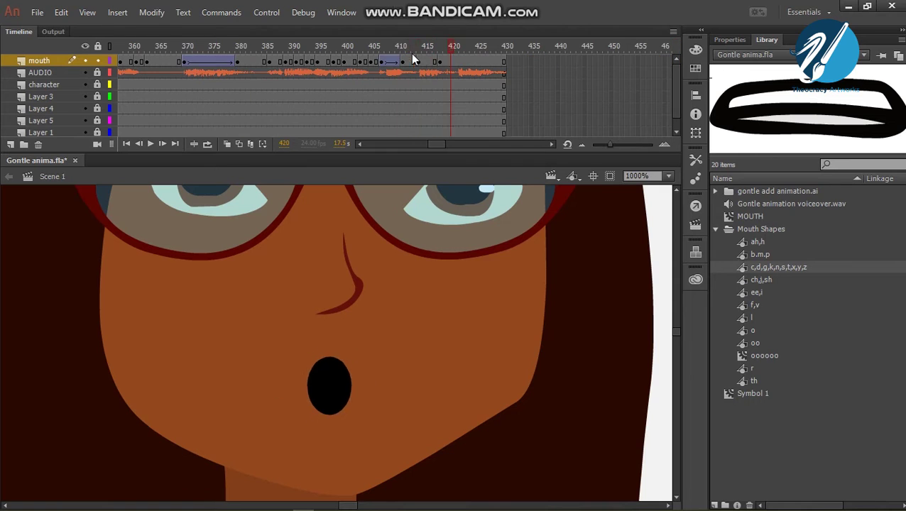
{"action": "left_click_drag", "start_coordinate": [405, 64], "coordinate": [509, 61]}
{"action": "left_click", "coordinate": [453, 62]}
{"action": "key", "text": "alt+Tab"}
{"action": "left_click", "coordinate": [378, 69]}
{"action": "left_click", "coordinate": [381, 64]}
{"action": "left_click", "coordinate": [488, 45]}
{"action": "left_click", "coordinate": [295, 63]}
{"action": "left_click_drag", "start_coordinate": [296, 63], "coordinate": [378, 46]}
- Extend the mouth layer to frame 435 and test the movie
{"action": "left_click", "coordinate": [356, 97]}
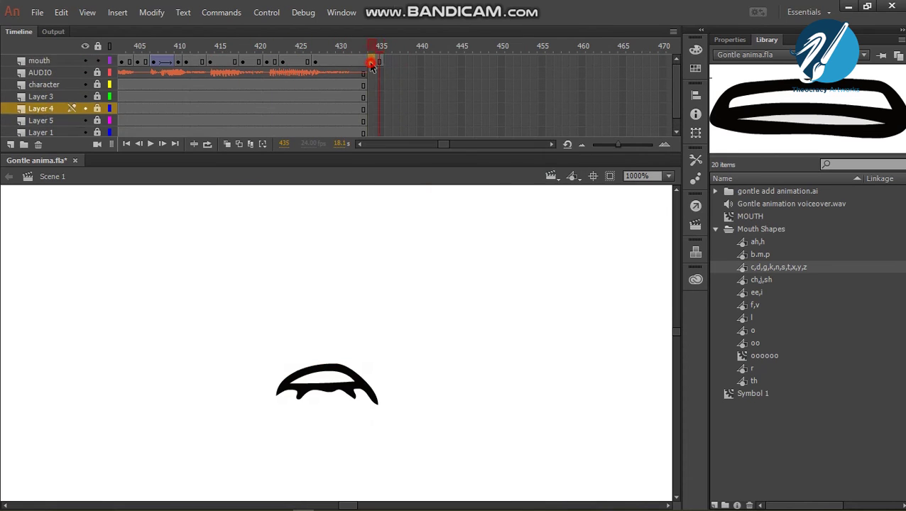
{"action": "left_click", "coordinate": [323, 62]}
{"action": "key", "text": "ctrl+Return"}
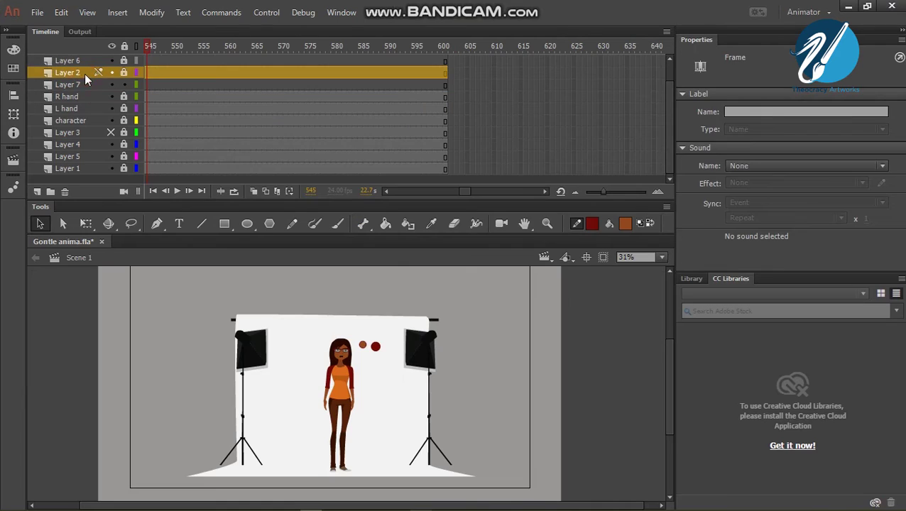
- Remove Layer 2 with the color swatches, test the finished movie and close the preview
{"action": "key", "text": "ctrl+Return"}
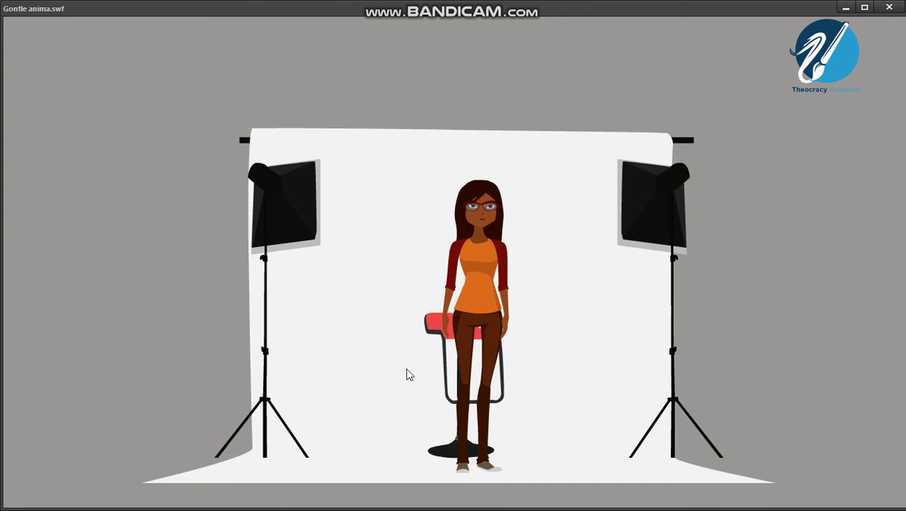
{"action": "left_click", "coordinate": [894, 6]}
{"action": "left_click", "coordinate": [374, 371]}
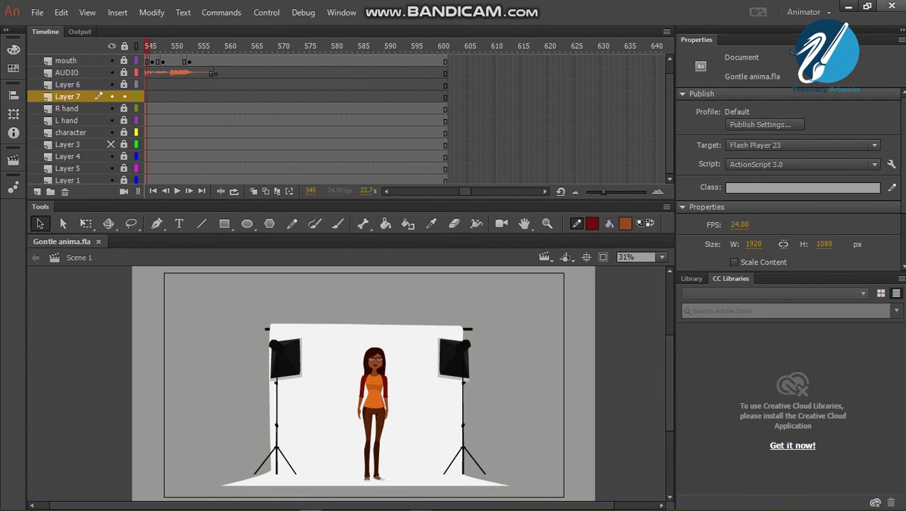